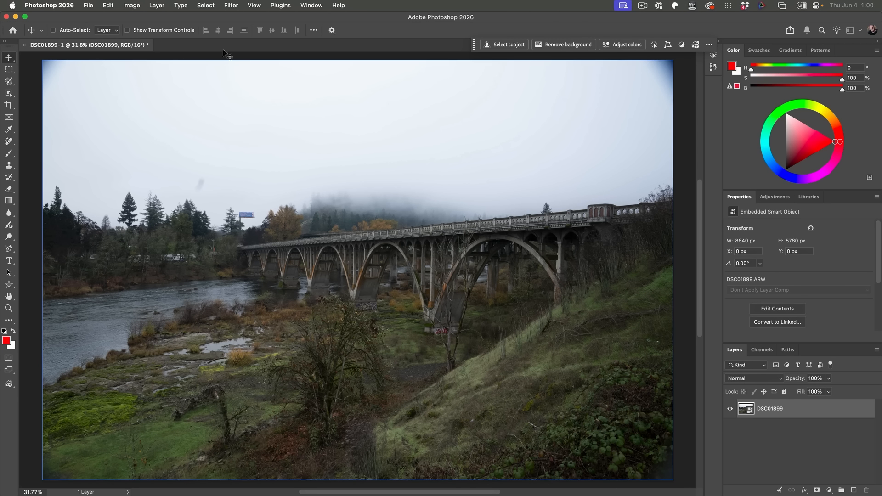
# Step: Open the DSC01899 smart object's raw file for editing in Camera Raw
pyautogui.click(231, 5)
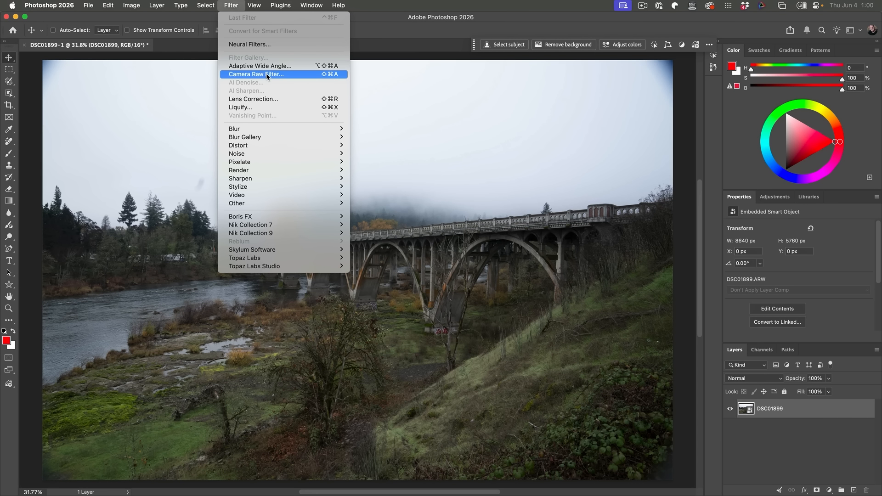
pyautogui.click(755, 410)
pyautogui.doubleClick(748, 410)
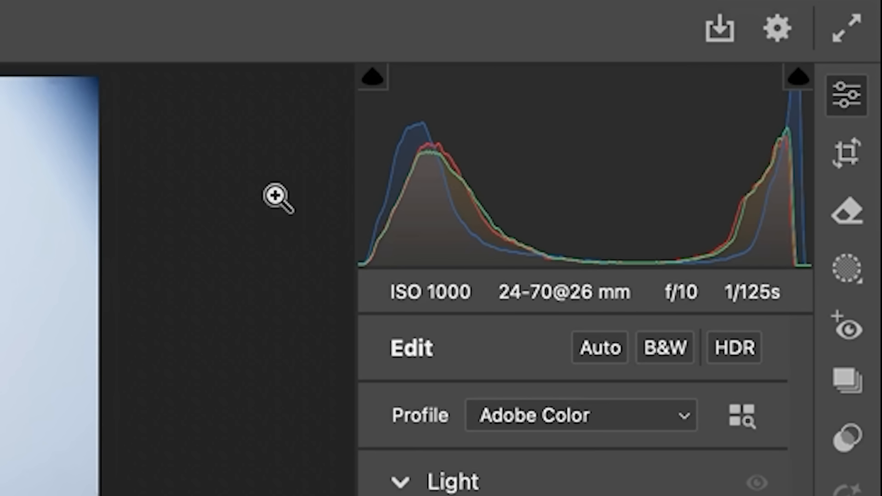
# Step: Create five separate landscape masks for Sky, Architecture, Vegetation, Water and Natural Ground
pyautogui.click(846, 270)
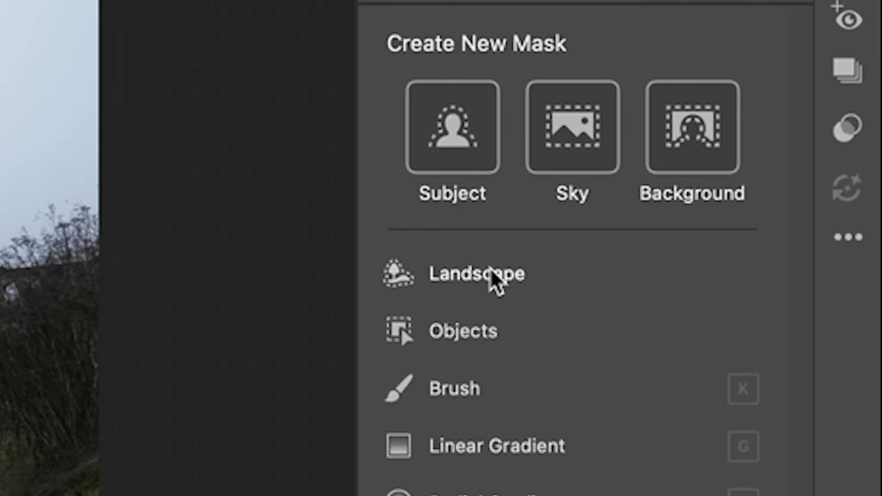
pyautogui.click(493, 279)
pyautogui.click(399, 99)
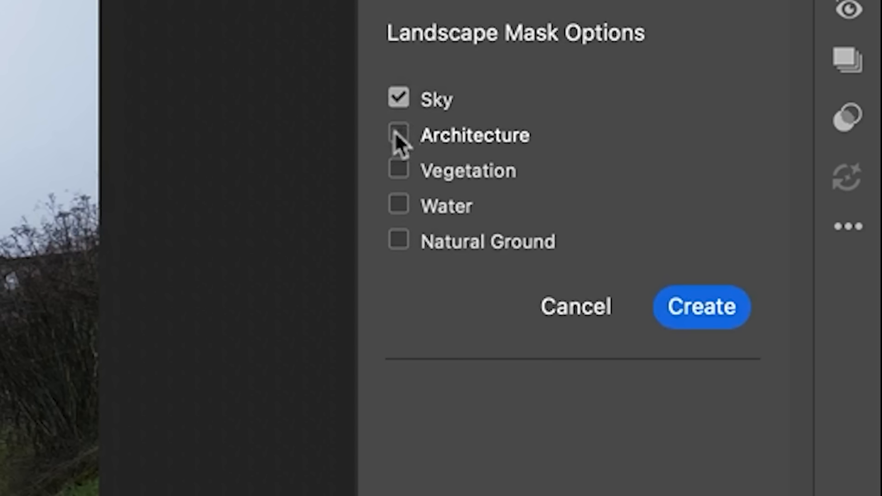
pyautogui.click(399, 135)
pyautogui.click(399, 170)
pyautogui.click(399, 205)
pyautogui.click(399, 240)
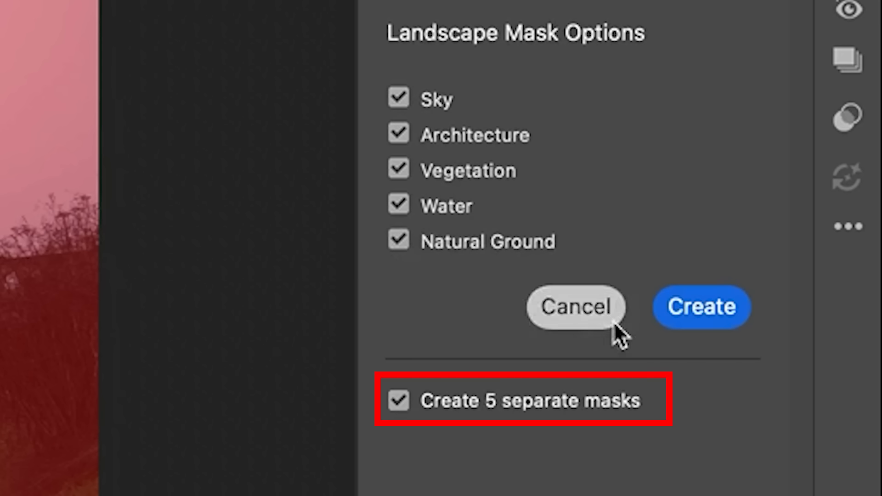
pyautogui.click(723, 304)
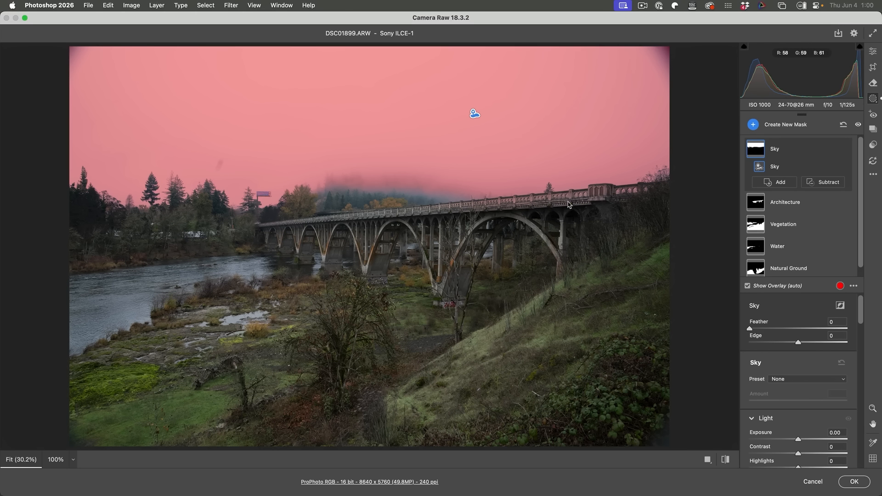
# Step: Raise the Architecture mask's exposure to +1.90
pyautogui.click(780, 208)
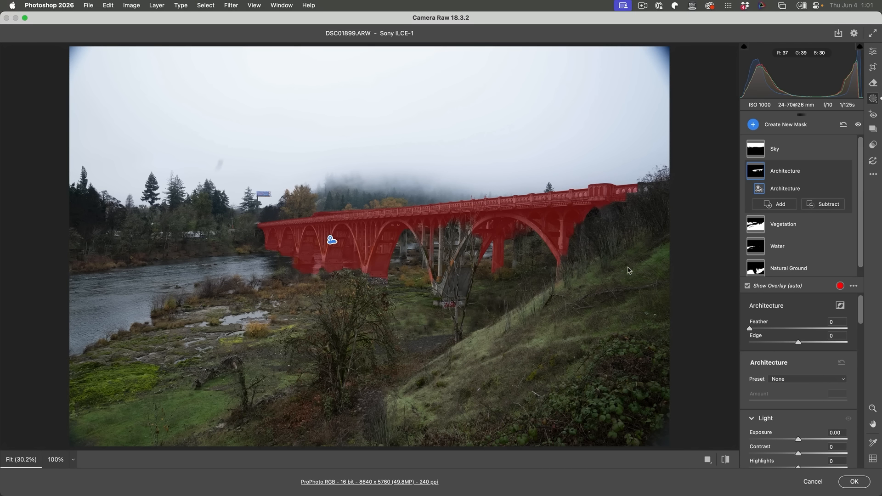
pyautogui.moveTo(799, 442); pyautogui.dragTo(822, 440)
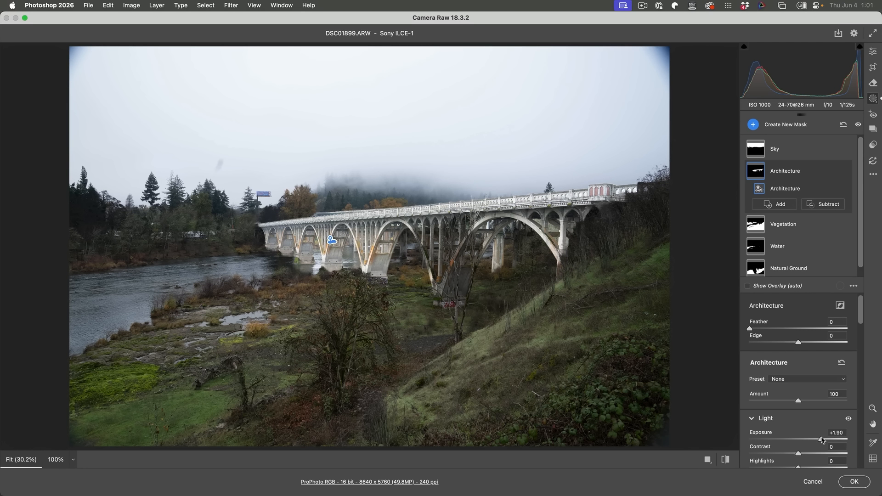
# Step: Show the Architecture mask overlay on the bridge as White on Black
pyautogui.click(74, 460)
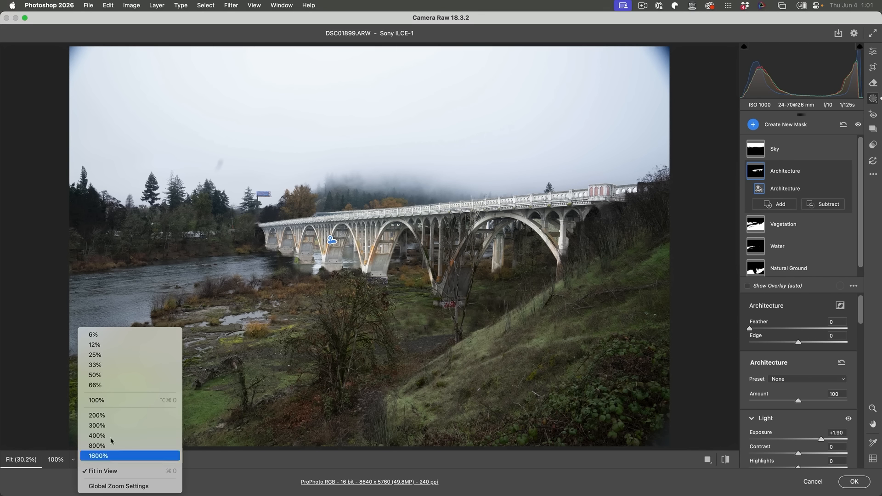
pyautogui.click(106, 401)
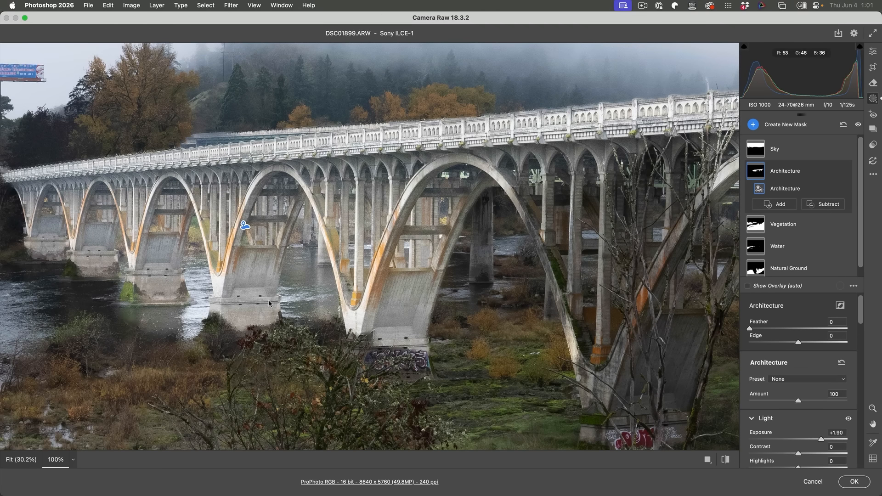
pyautogui.moveTo(615, 104)
pyautogui.mouseDown()
pyautogui.moveTo(591, 125)
pyautogui.moveTo(136, 236)
pyautogui.mouseUp()
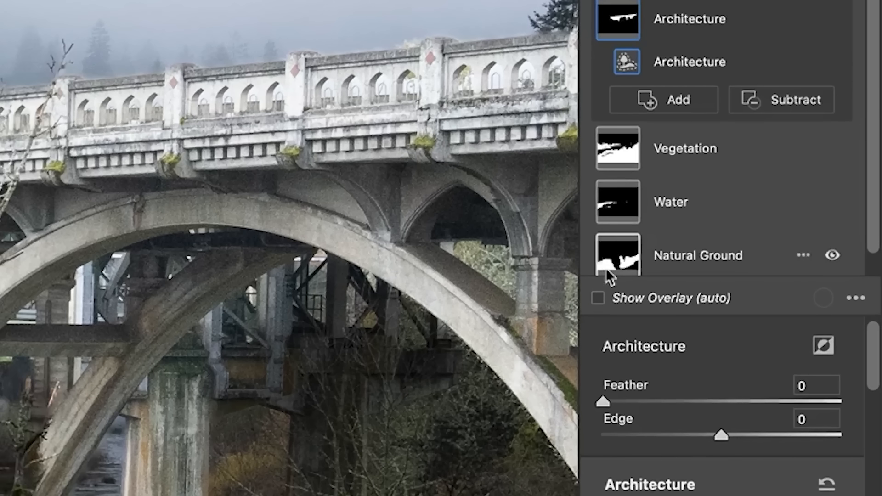
pyautogui.click(748, 285)
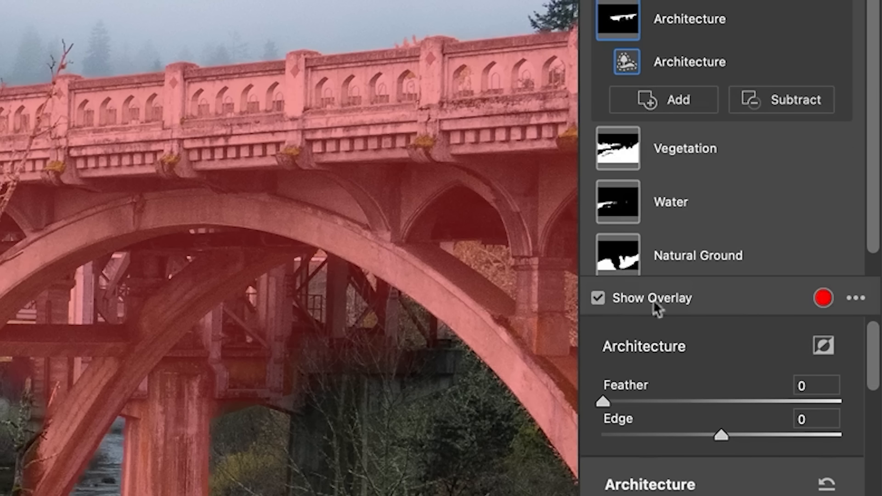
pyautogui.click(858, 303)
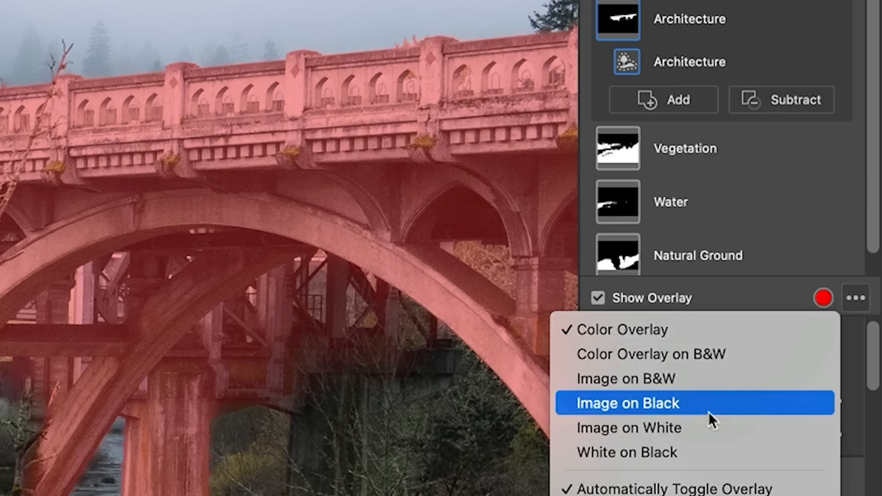
pyautogui.click(704, 446)
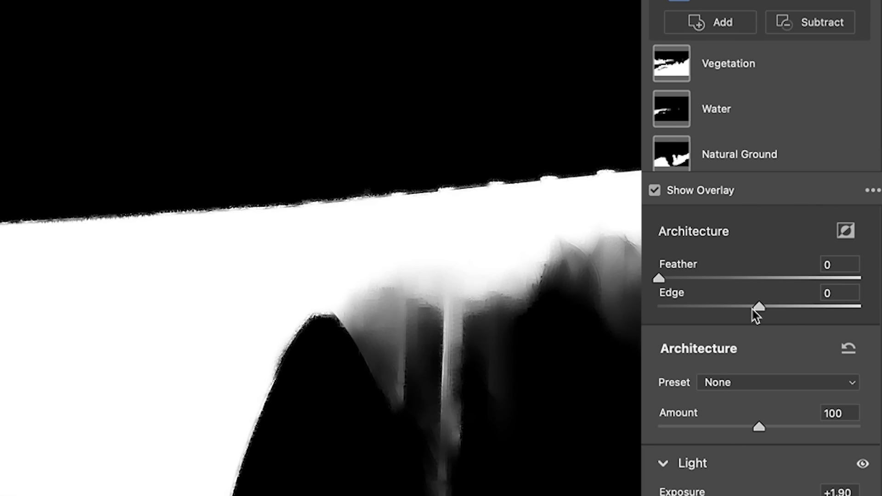
# Step: Try Edge values of -3, -1 and 2 on the Architecture mask, switching the overlay to Color Overlay for comparison
pyautogui.moveTo(758, 310); pyautogui.dragTo(753, 311)
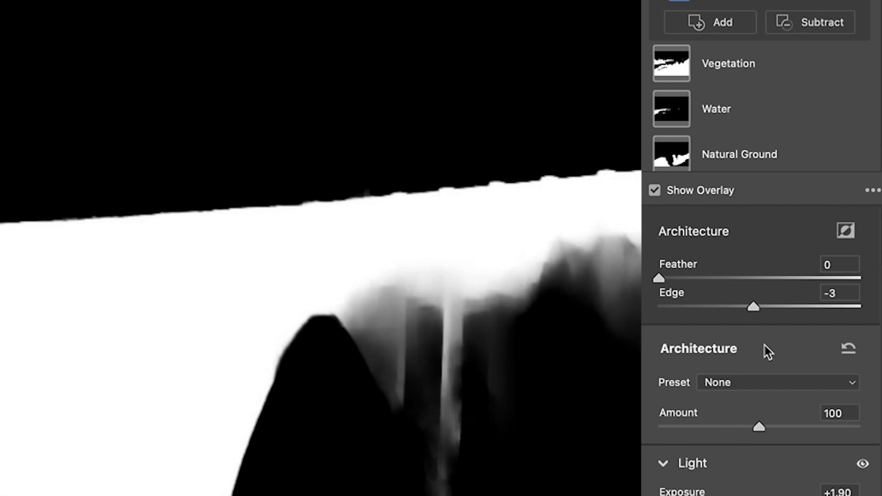
pyautogui.moveTo(753, 307)
pyautogui.mouseDown()
pyautogui.moveTo(661, 307)
pyautogui.moveTo(835, 309)
pyautogui.moveTo(860, 319)
pyautogui.moveTo(760, 313)
pyautogui.mouseUp()
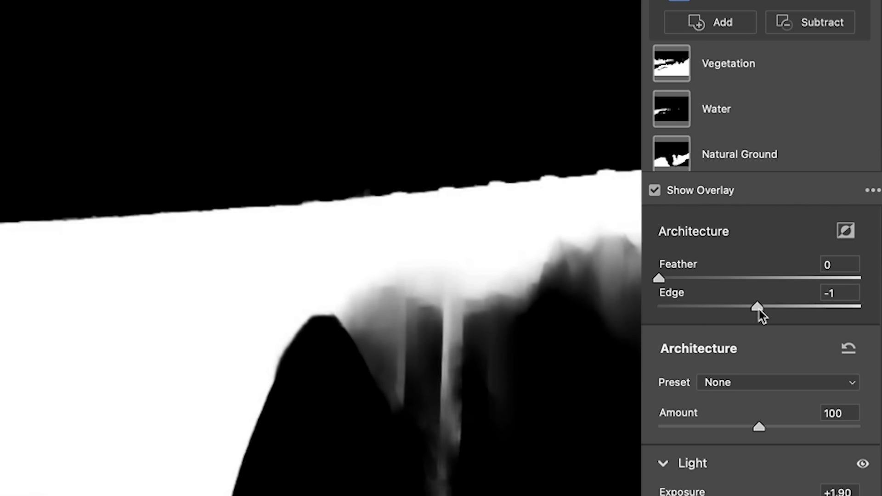
pyautogui.click(875, 192)
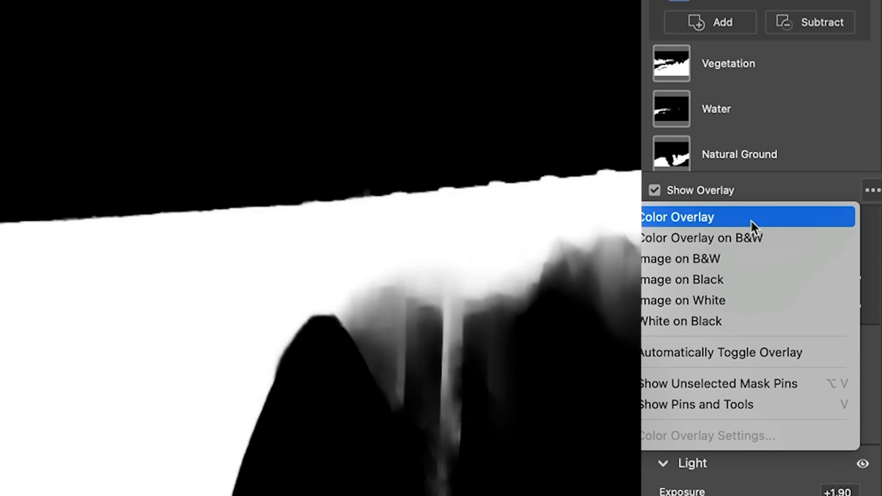
pyautogui.click(750, 219)
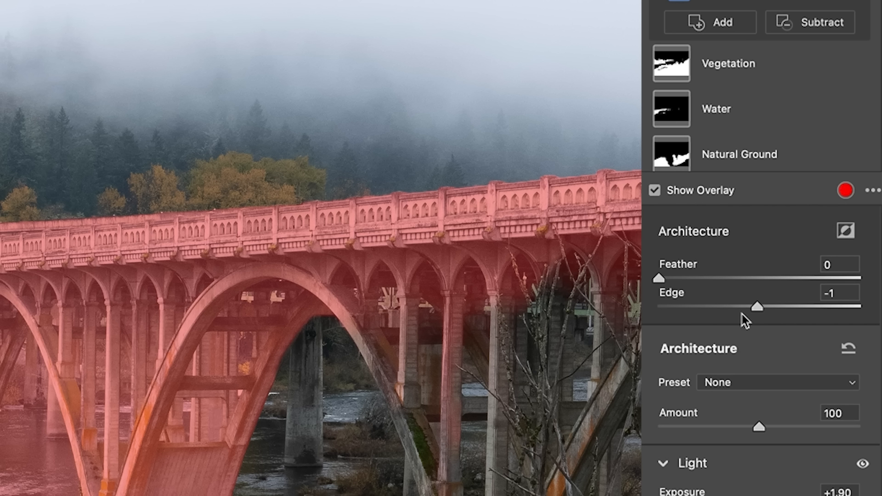
pyautogui.moveTo(759, 308)
pyautogui.mouseDown()
pyautogui.moveTo(849, 303)
pyautogui.moveTo(698, 299)
pyautogui.moveTo(764, 296)
pyautogui.mouseUp()
# Step: Switch the overlay back to White on Black and reset the Architecture mask's Edge to its default of 0
pyautogui.click(872, 191)
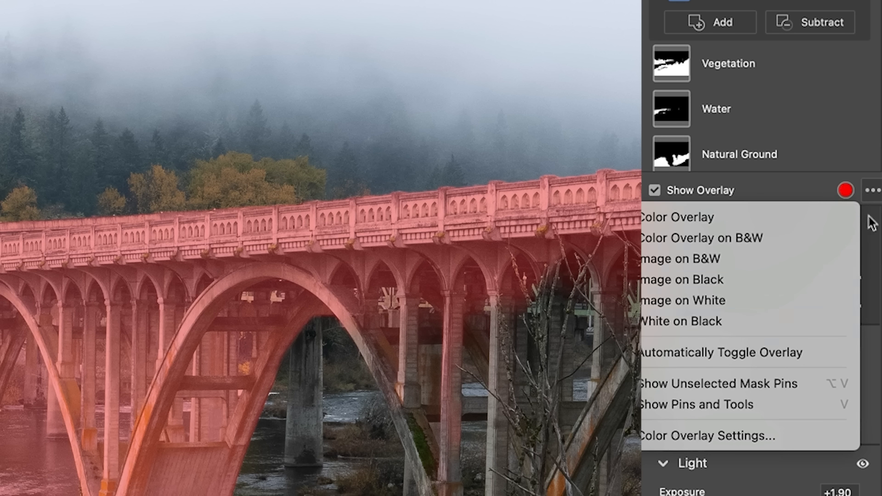
pyautogui.click(735, 321)
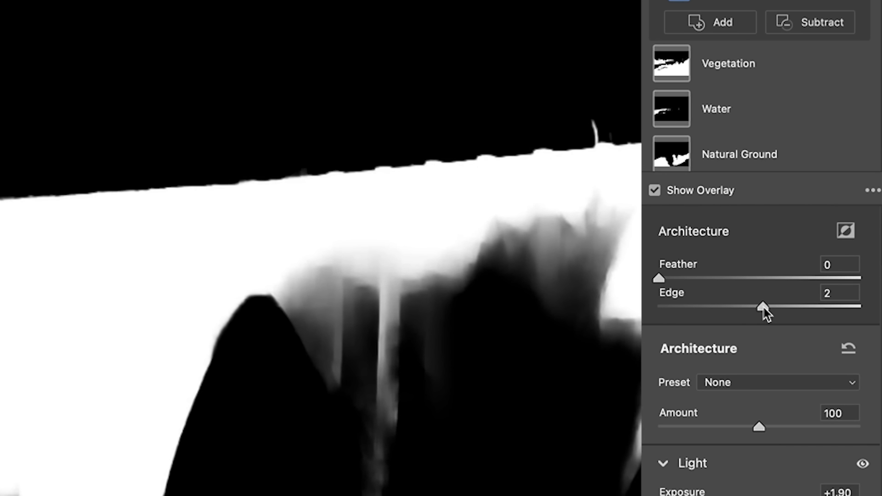
pyautogui.doubleClick(763, 307)
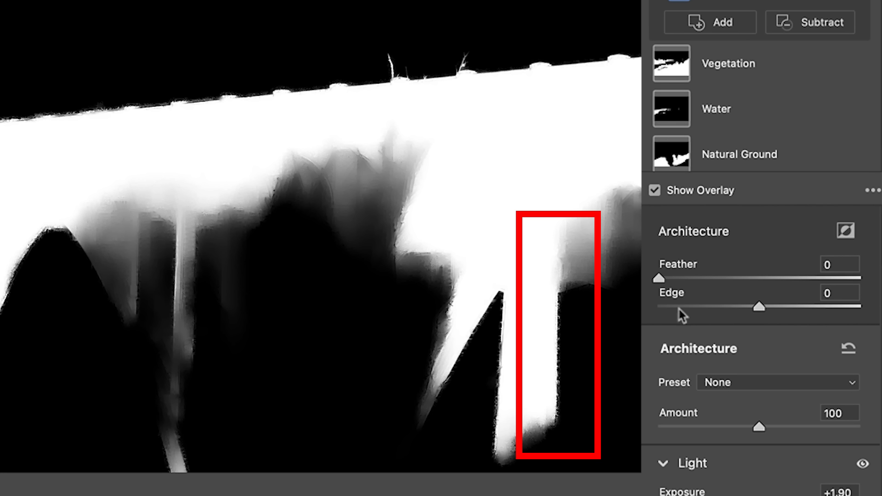
# Step: Hide the mask overlay and set the Architecture mask's Edge to -8
pyautogui.moveTo(758, 305); pyautogui.dragTo(753, 307)
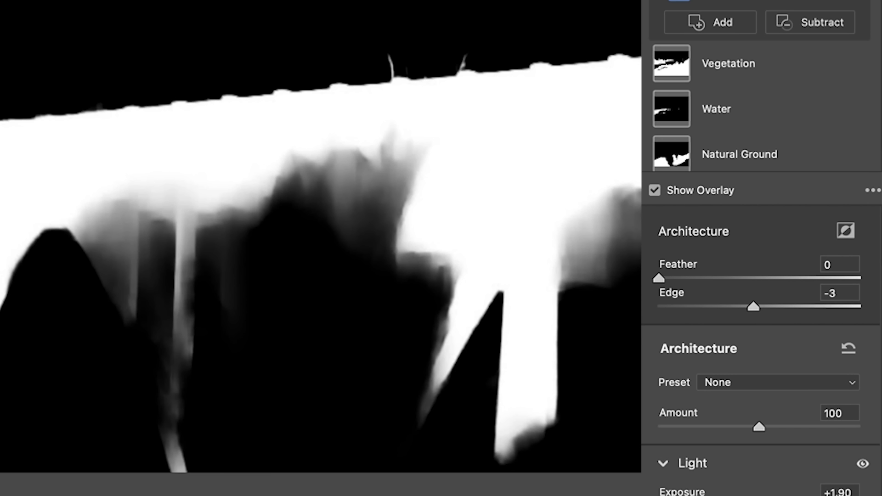
pyautogui.click(655, 190)
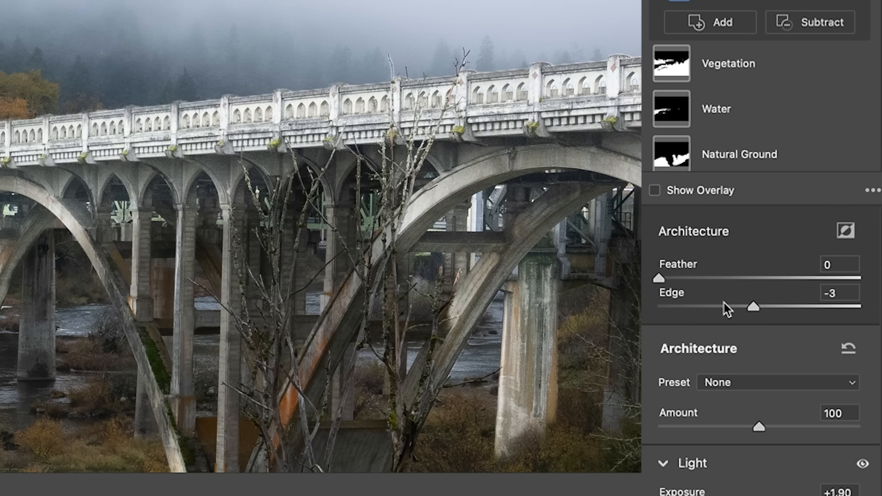
pyautogui.moveTo(752, 307); pyautogui.dragTo(744, 307)
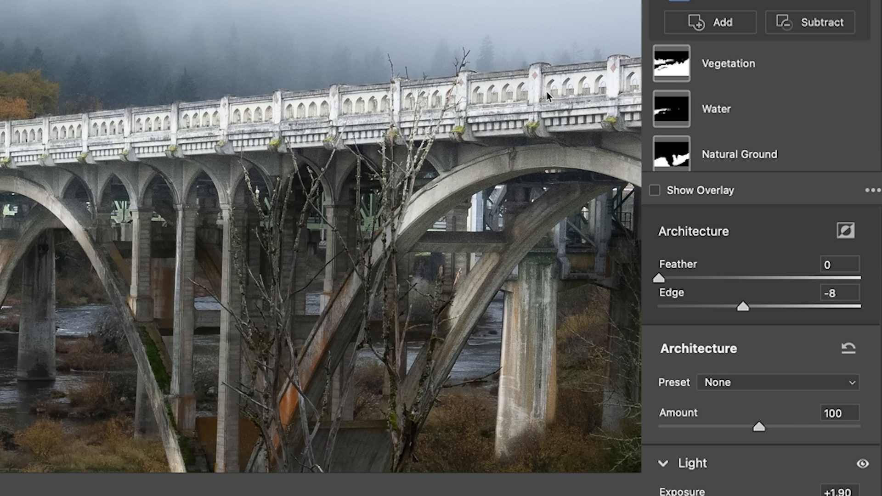
# Step: Turn the mask overlay back on and display it as Color Overlay to check the lower parts of the bridge
pyautogui.scroll(-5, 806, 429)
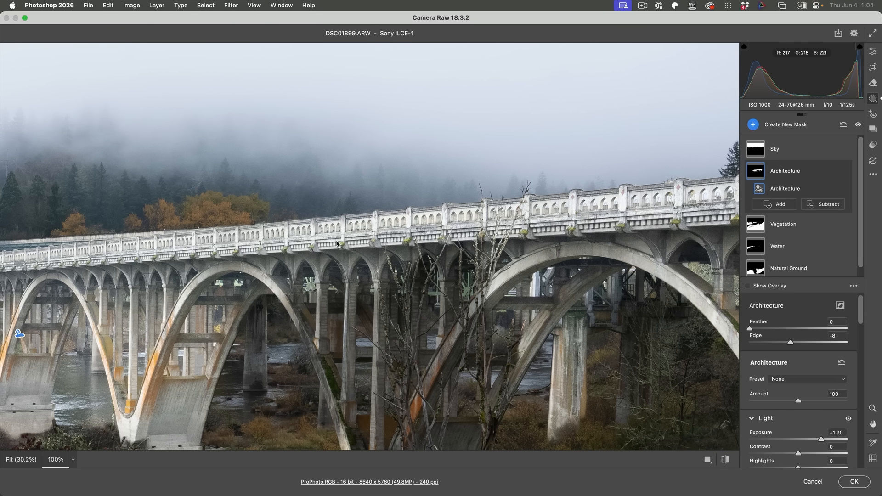
pyautogui.press('space')
pyautogui.moveTo(338, 257); pyautogui.dragTo(344, 148)
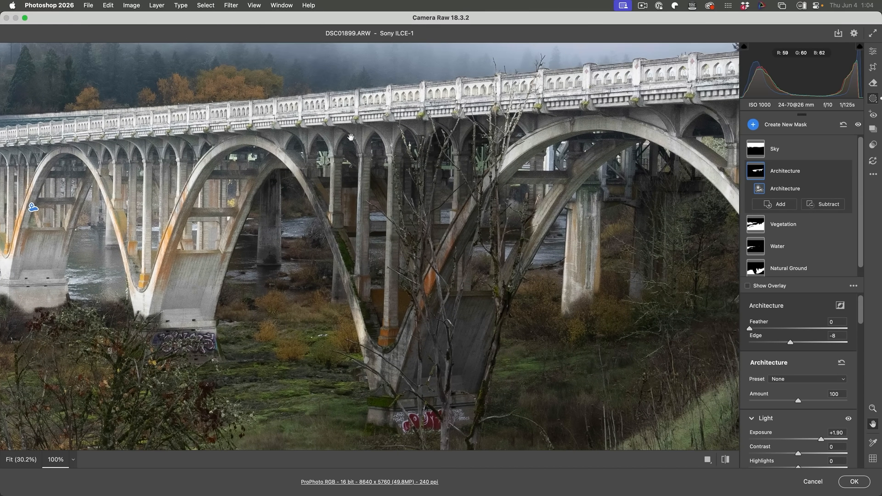
pyautogui.click(743, 287)
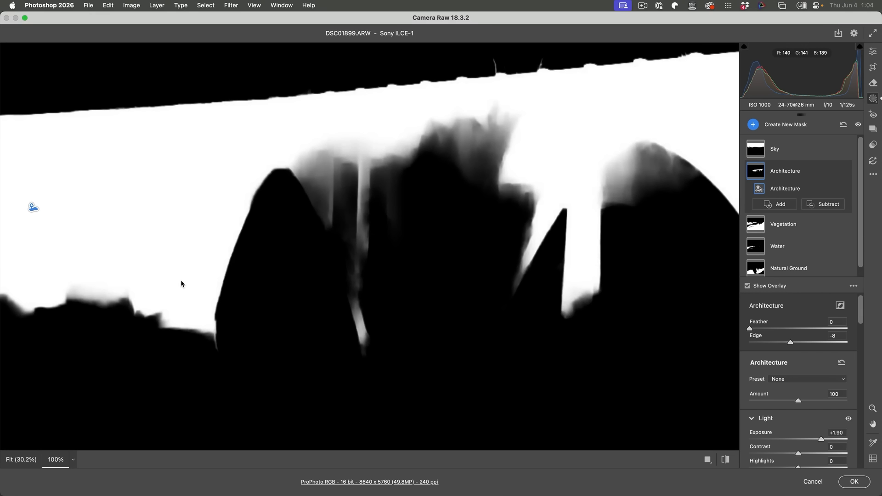
pyautogui.click(853, 287)
pyautogui.click(788, 300)
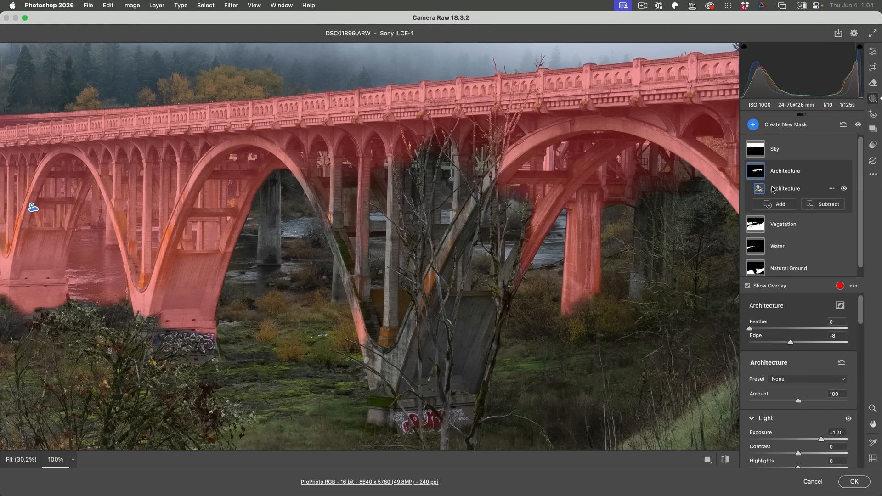
# Step: Add the lower arch leg, the central pier and the adjoining right-hand arch to the Architecture mask using Select Objects
pyautogui.click(775, 203)
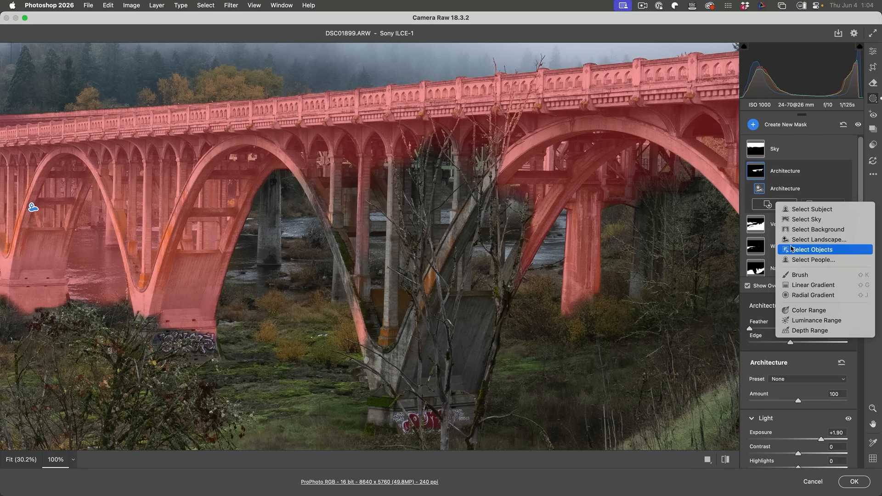
pyautogui.click(792, 248)
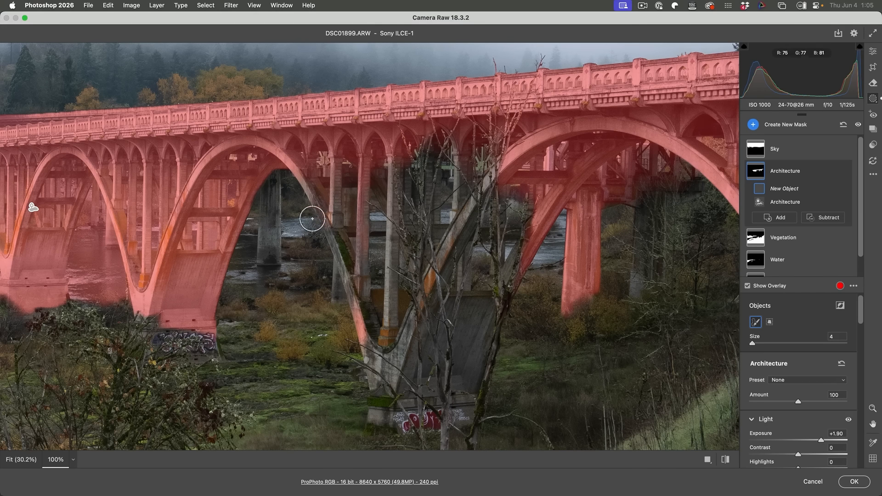
pyautogui.moveTo(308, 192)
pyautogui.mouseDown()
pyautogui.moveTo(348, 267)
pyautogui.moveTo(351, 343)
pyautogui.moveTo(382, 405)
pyautogui.moveTo(443, 416)
pyautogui.moveTo(470, 398)
pyautogui.moveTo(509, 338)
pyautogui.moveTo(544, 254)
pyautogui.moveTo(535, 194)
pyautogui.moveTo(411, 153)
pyautogui.moveTo(305, 187)
pyautogui.mouseUp()
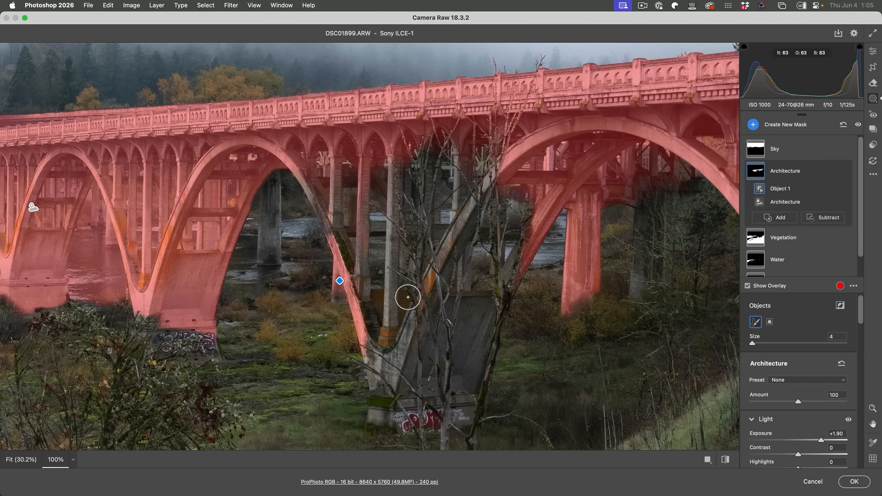
pyautogui.moveTo(480, 165)
pyautogui.mouseDown()
pyautogui.moveTo(390, 346)
pyautogui.moveTo(390, 406)
pyautogui.moveTo(426, 420)
pyautogui.moveTo(470, 411)
pyautogui.moveTo(511, 352)
pyautogui.moveTo(523, 276)
pyautogui.moveTo(514, 230)
pyautogui.moveTo(473, 213)
pyautogui.moveTo(425, 226)
pyautogui.moveTo(407, 336)
pyautogui.moveTo(496, 301)
pyautogui.moveTo(451, 316)
pyautogui.moveTo(436, 365)
pyautogui.moveTo(401, 384)
pyautogui.moveTo(453, 392)
pyautogui.moveTo(485, 384)
pyautogui.moveTo(428, 391)
pyautogui.moveTo(456, 400)
pyautogui.moveTo(386, 412)
pyautogui.mouseUp()
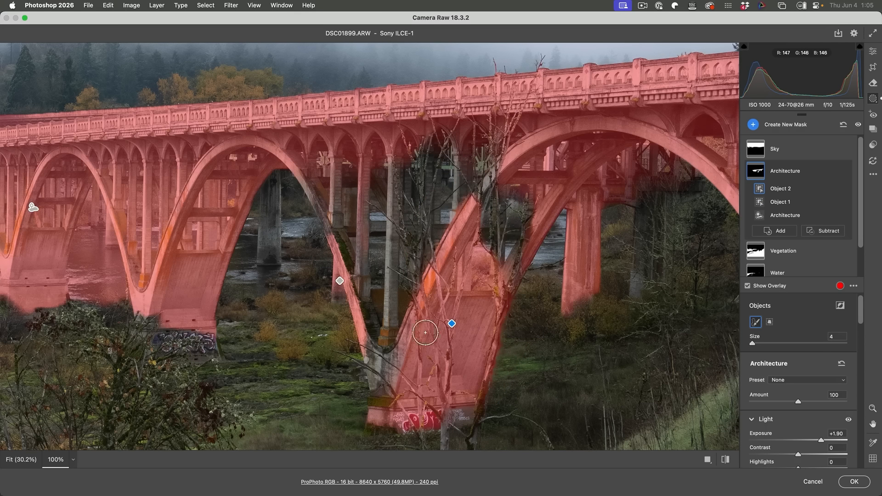
pyautogui.moveTo(519, 148)
pyautogui.mouseDown()
pyautogui.moveTo(483, 186)
pyautogui.moveTo(456, 255)
pyautogui.moveTo(482, 243)
pyautogui.moveTo(505, 254)
pyautogui.moveTo(565, 181)
pyautogui.moveTo(496, 280)
pyautogui.mouseUp()
pyautogui.moveTo(523, 160)
pyautogui.mouseDown()
pyautogui.moveTo(498, 167)
pyautogui.moveTo(441, 253)
pyautogui.mouseUp()
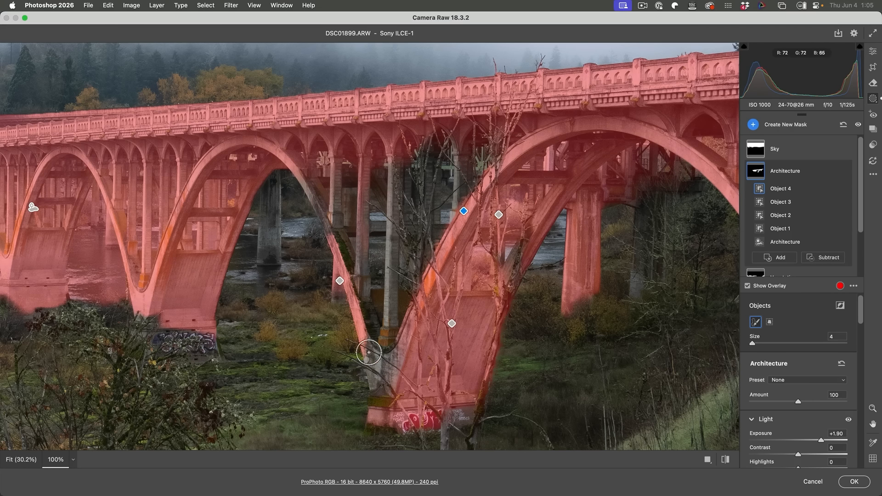
# Step: Add the pier's remaining base, the unmasked vertical columns and the rest of the left arch leg as objects in the Architecture mask
pyautogui.moveTo(365, 350)
pyautogui.mouseDown()
pyautogui.moveTo(412, 349)
pyautogui.moveTo(382, 422)
pyautogui.moveTo(374, 344)
pyautogui.moveTo(389, 355)
pyautogui.moveTo(389, 262)
pyautogui.moveTo(412, 154)
pyautogui.moveTo(392, 135)
pyautogui.moveTo(390, 230)
pyautogui.mouseUp()
pyautogui.moveTo(467, 132); pyautogui.dragTo(458, 234)
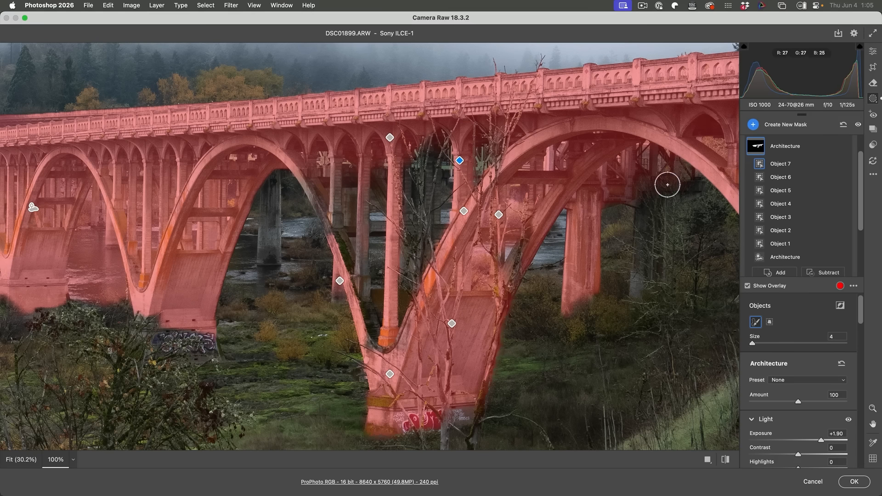
pyautogui.moveTo(301, 166); pyautogui.dragTo(340, 252)
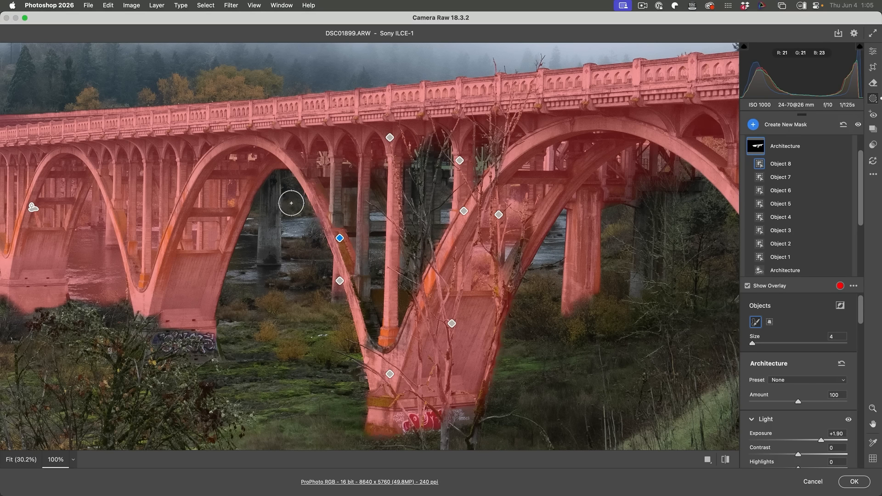
# Step: Subtract the river water between the left arches from the Architecture mask using Select Objects and check the result across the whole photo
pyautogui.press('h')
pyautogui.hscroll(-10, 220, 210)
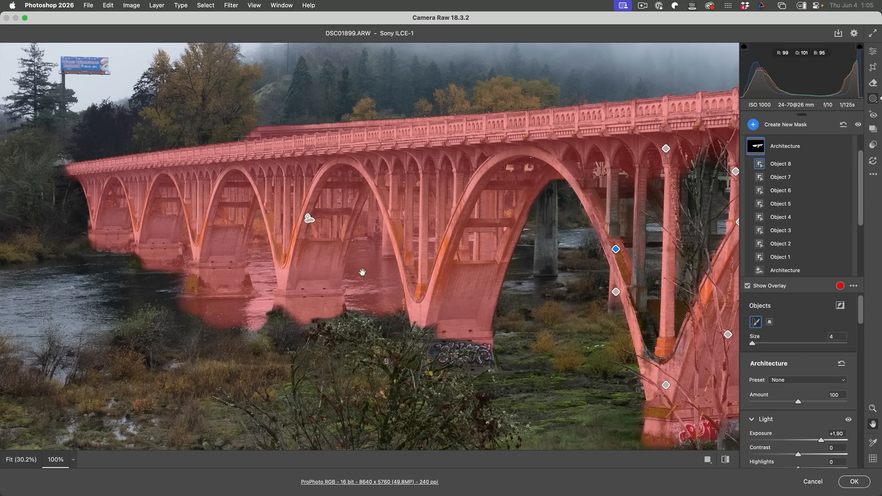
pyautogui.moveTo(366, 326)
pyautogui.mouseDown()
pyautogui.moveTo(357, 281)
pyautogui.moveTo(367, 216)
pyautogui.moveTo(397, 324)
pyautogui.moveTo(387, 327)
pyautogui.moveTo(369, 278)
pyautogui.mouseUp()
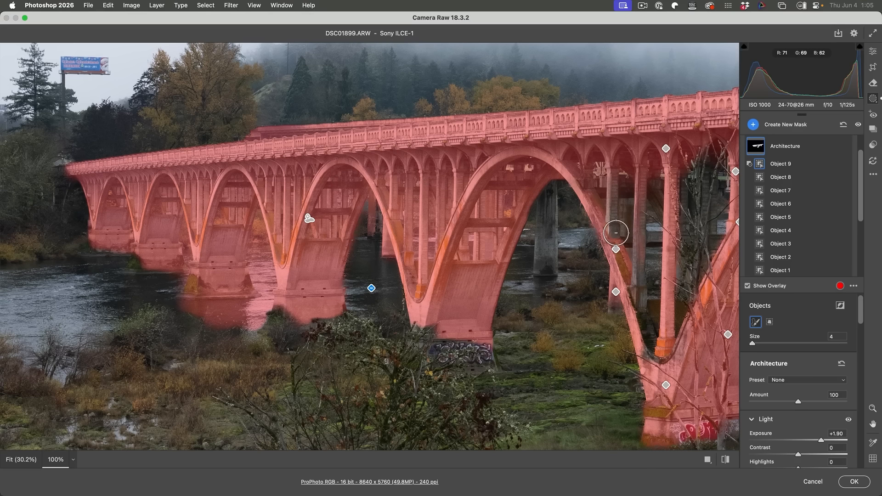
pyautogui.moveTo(622, 214); pyautogui.dragTo(501, 248)
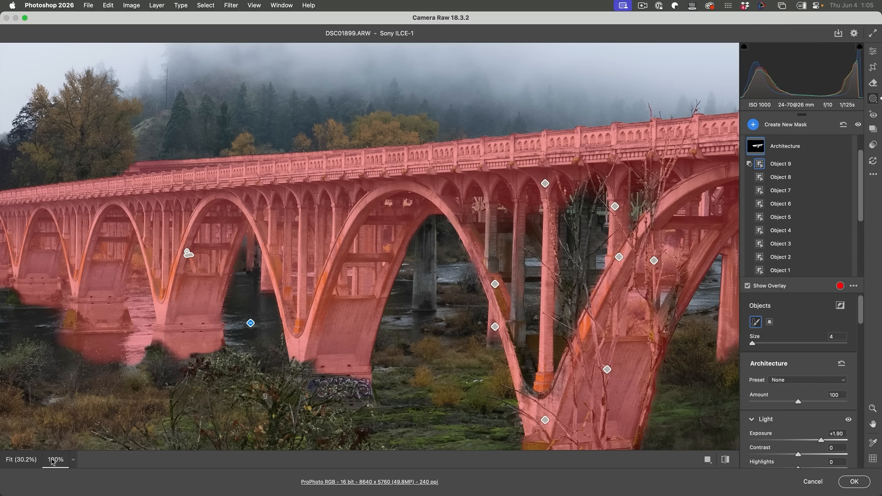
pyautogui.click(30, 461)
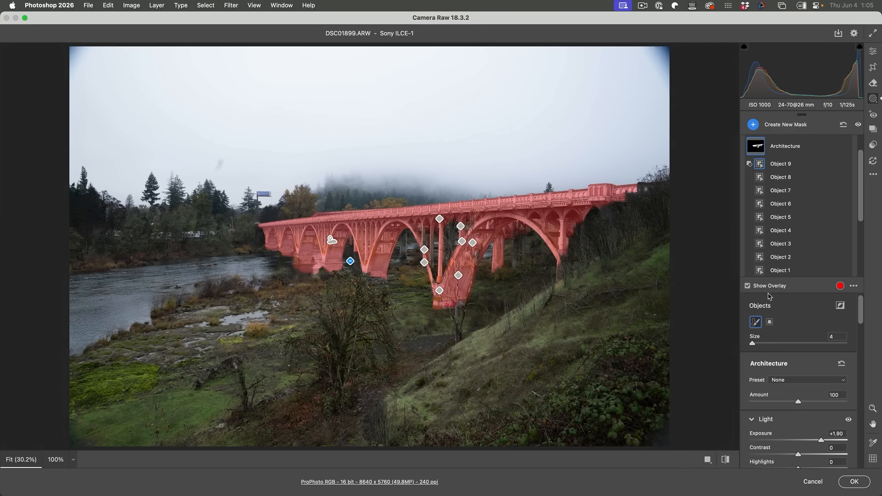
# Step: Hide the overlay, reset the Architecture mask's Exposure and set it to +0.15
pyautogui.click(747, 286)
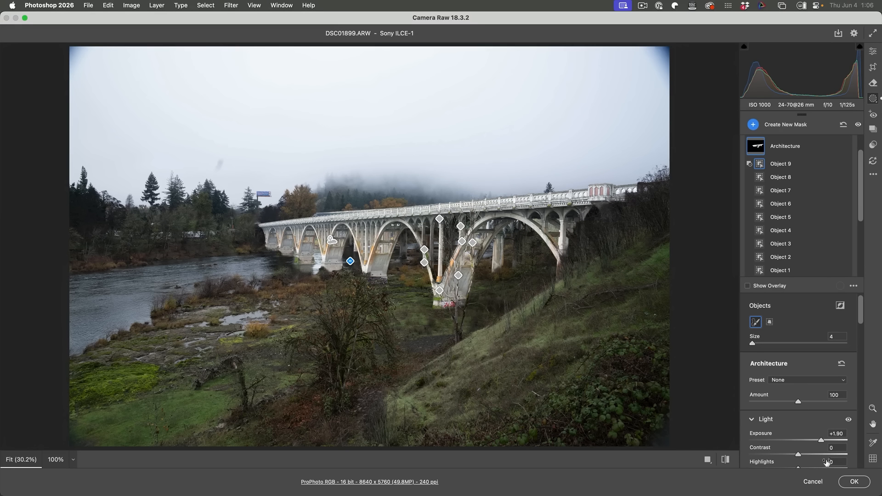
pyautogui.doubleClick(821, 441)
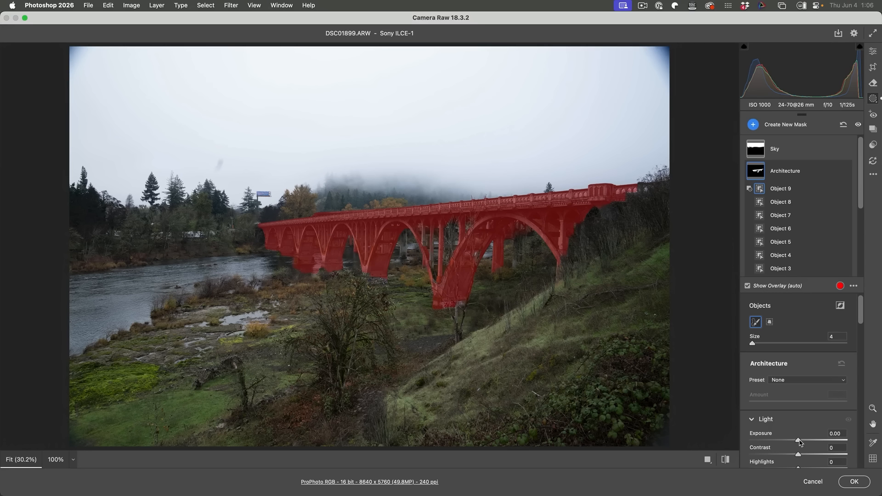
pyautogui.moveTo(799, 442); pyautogui.dragTo(801, 442)
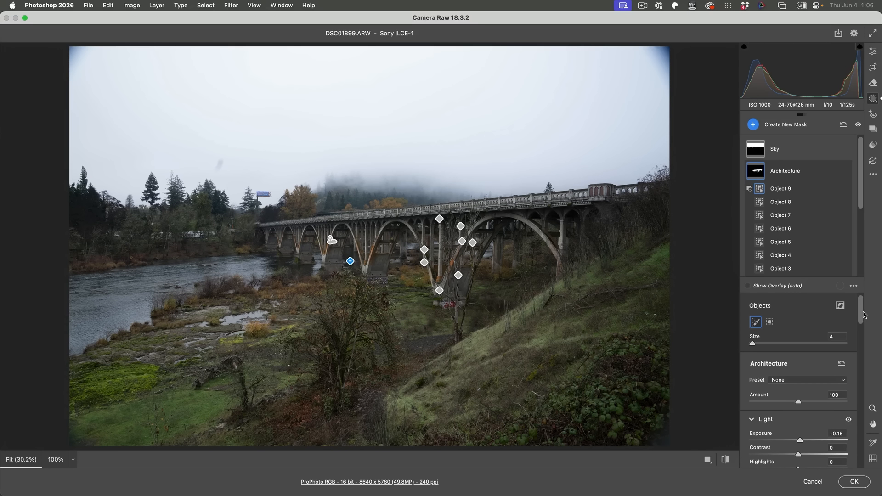
# Step: Set the Architecture mask's Shadows to +6 and slightly adjust its Texture
pyautogui.moveTo(861, 317); pyautogui.dragTo(862, 326)
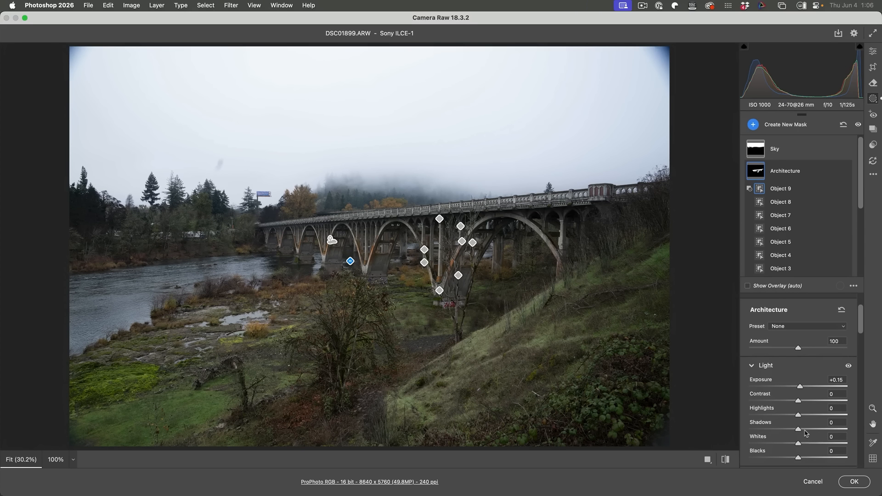
pyautogui.moveTo(799, 431); pyautogui.dragTo(801, 432)
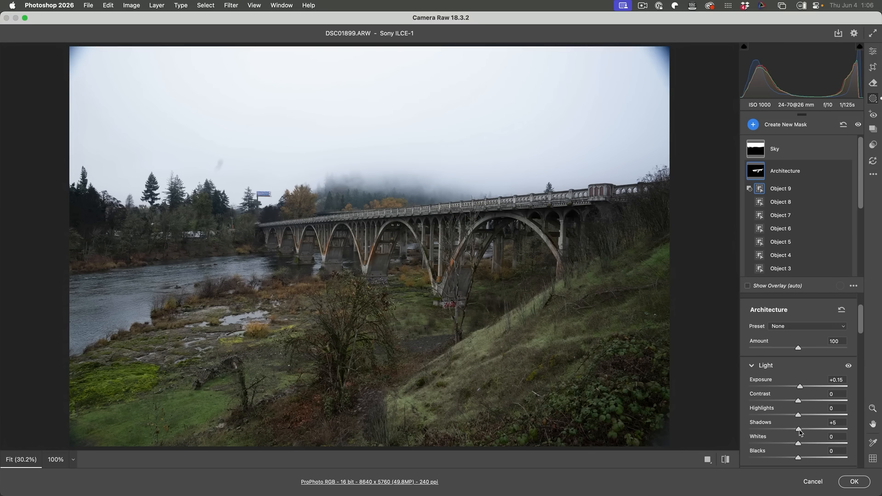
pyautogui.moveTo(802, 432); pyautogui.dragTo(802, 432)
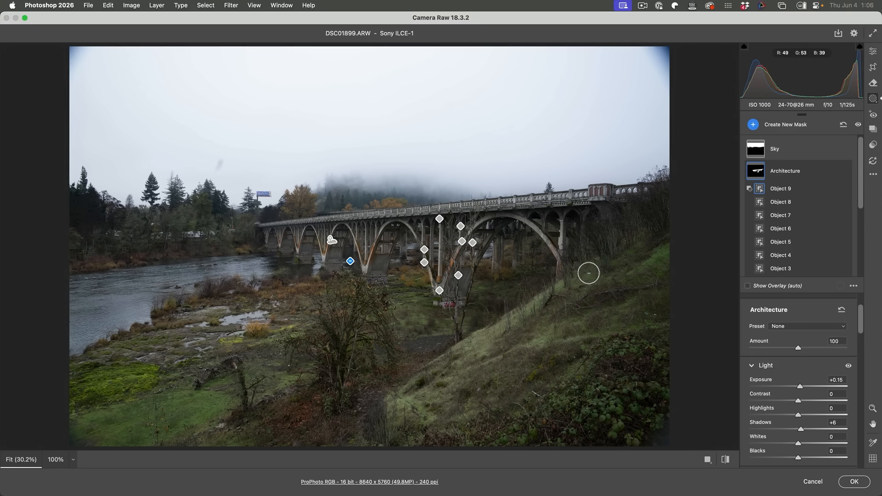
pyautogui.moveTo(861, 321); pyautogui.dragTo(857, 372)
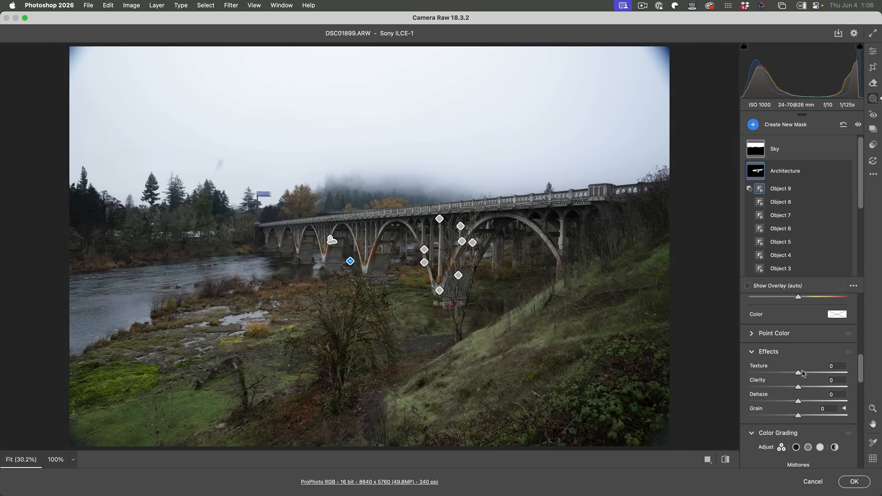
pyautogui.moveTo(803, 375)
pyautogui.mouseDown()
pyautogui.moveTo(815, 374)
pyautogui.moveTo(765, 373)
pyautogui.moveTo(802, 372)
pyautogui.mouseUp()
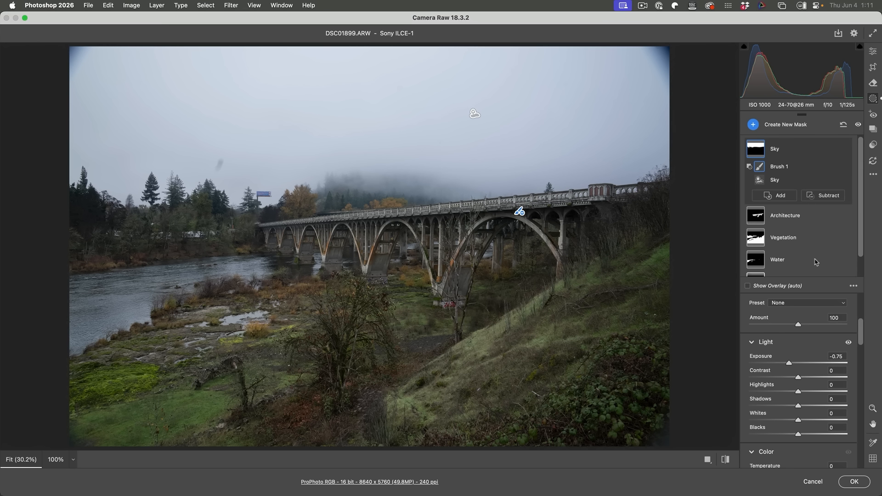
# Step: Select the Vegetation mask, try an Edge of -18 on the treetops at 100% zoom and return Edge to 0
pyautogui.click(809, 237)
pyautogui.moveTo(149, 183); pyautogui.dragTo(297, 171)
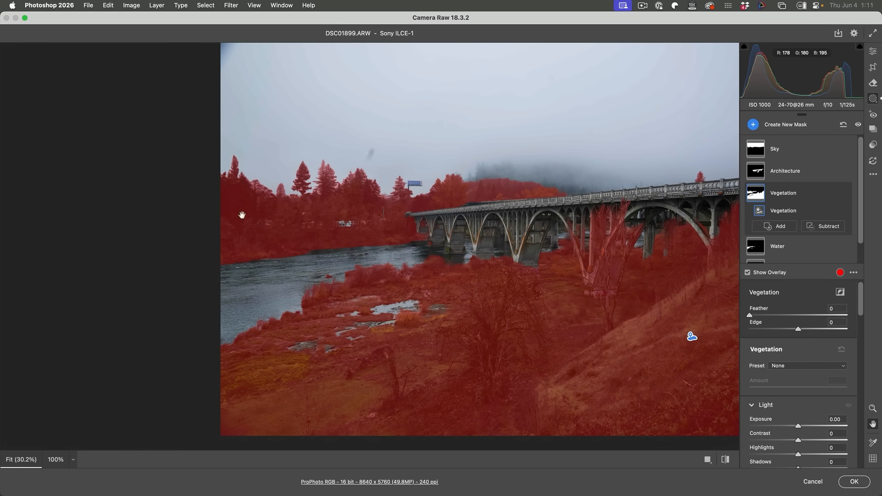
pyautogui.click(52, 457)
pyautogui.moveTo(257, 120); pyautogui.dragTo(401, 350)
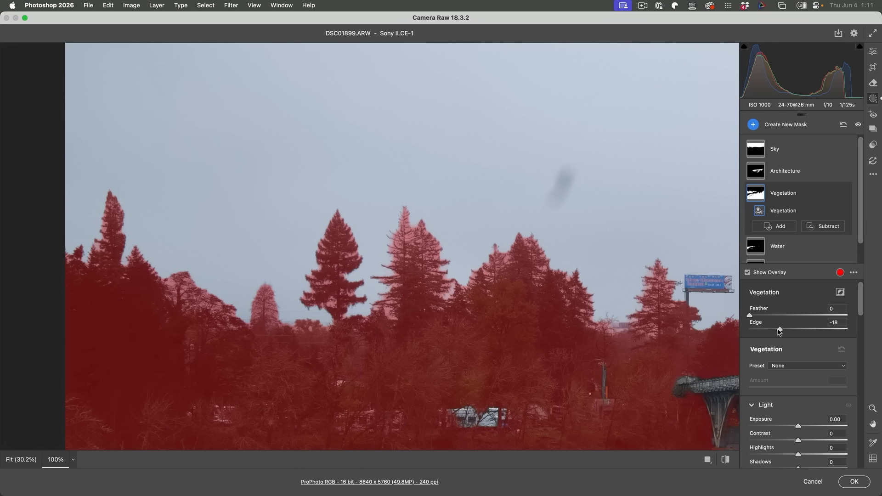
pyautogui.moveTo(783, 332)
pyautogui.mouseDown()
pyautogui.moveTo(766, 332)
pyautogui.moveTo(800, 333)
pyautogui.moveTo(763, 336)
pyautogui.moveTo(805, 334)
pyautogui.moveTo(786, 336)
pyautogui.moveTo(798, 338)
pyautogui.mouseUp()
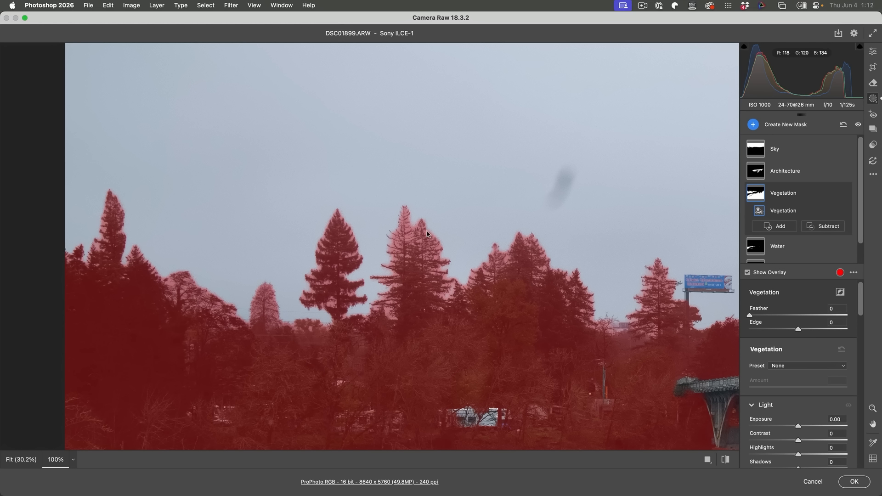
# Step: Start a subtracting Brush on the Vegetation mask for the spill around the treetops
pyautogui.moveTo(338, 250); pyautogui.dragTo(332, 277)
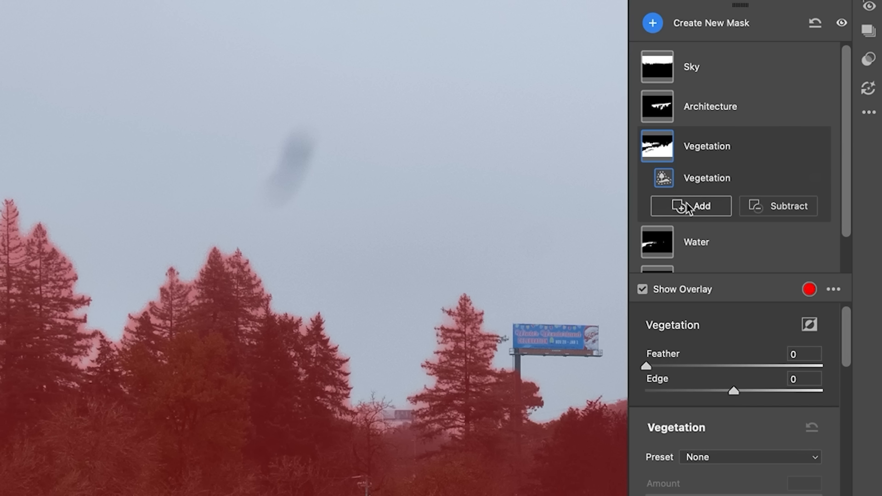
pyautogui.click(777, 207)
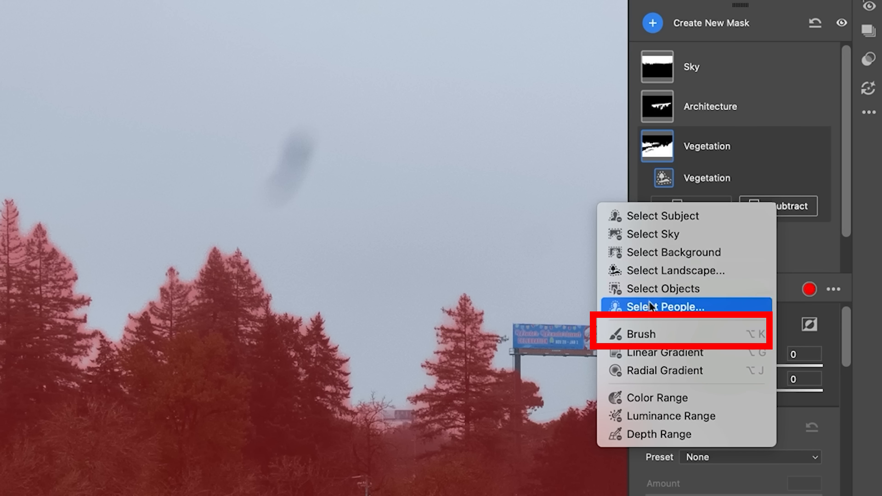
pyautogui.click(641, 334)
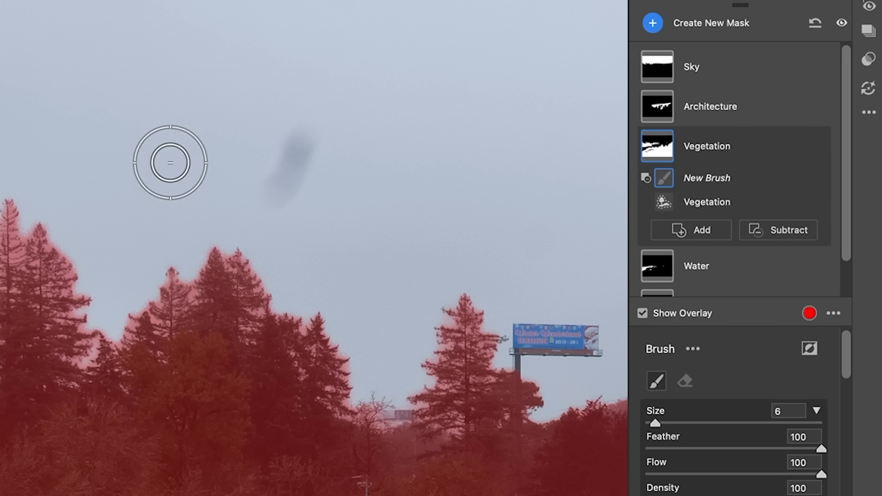